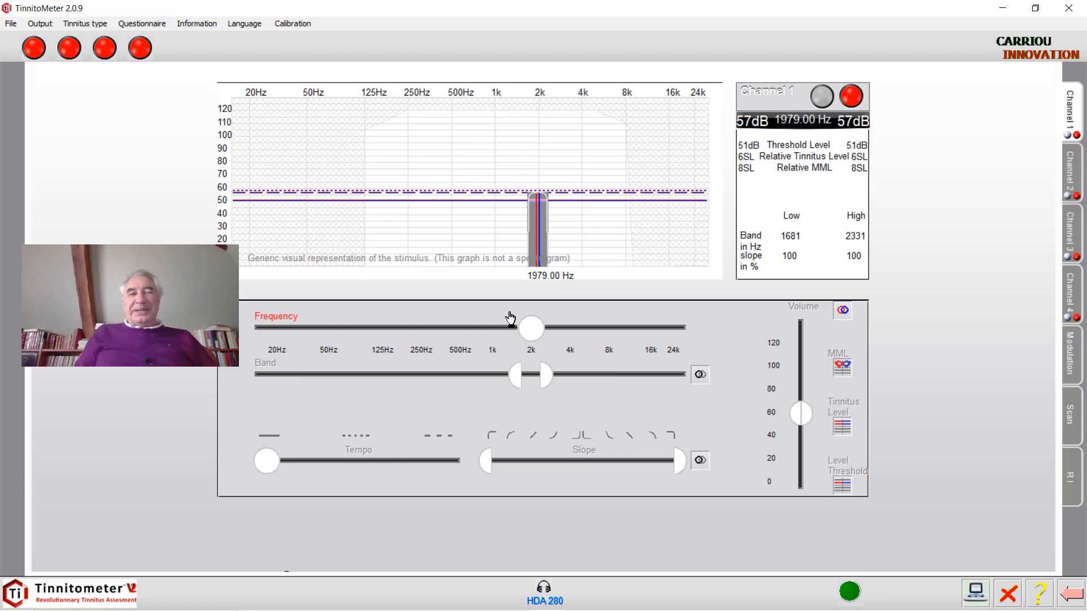
- Open the hardware setup, choose the computer-to-audiometer connection, and set the transducer to DD450
click(195, 24)
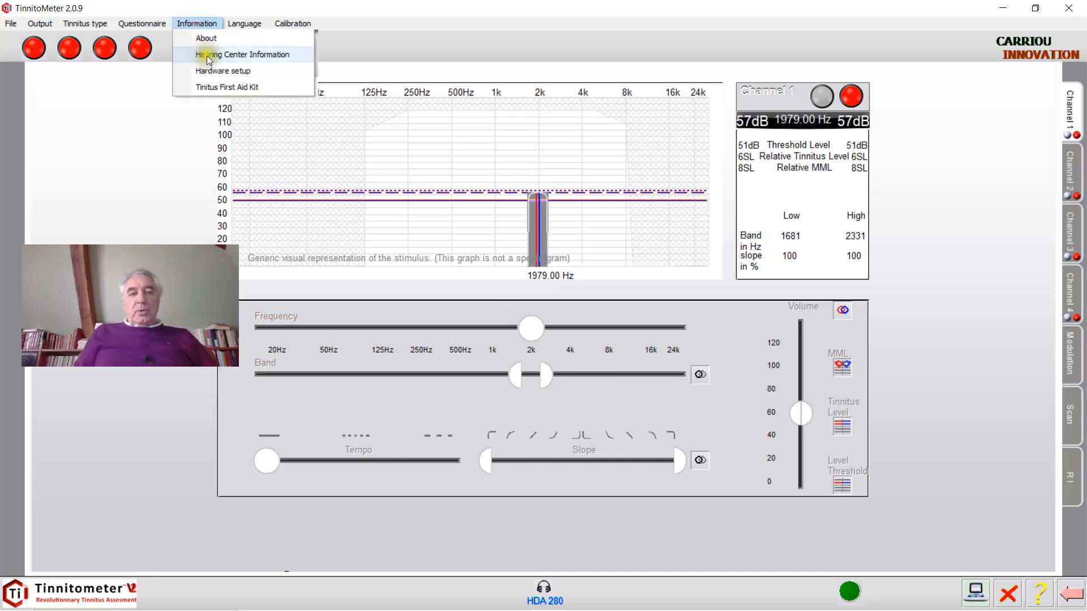
click(219, 72)
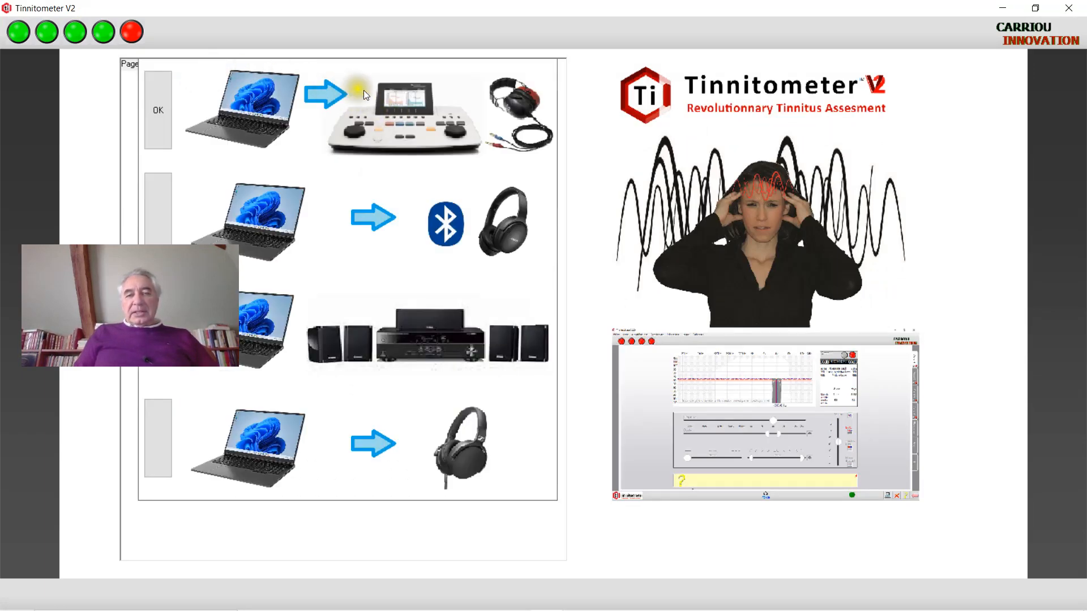
click(382, 113)
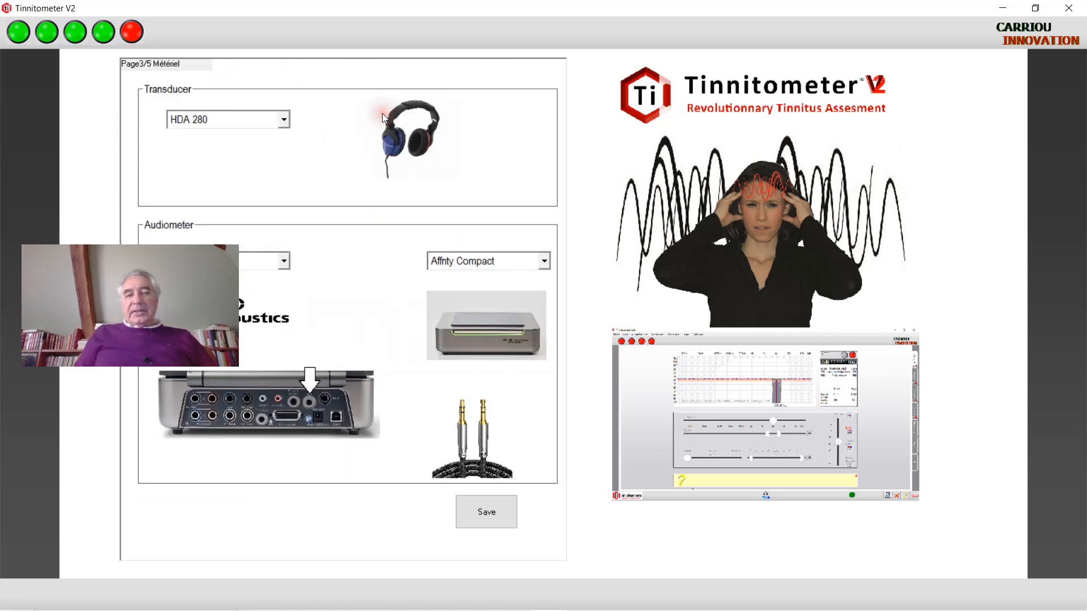
click(283, 113)
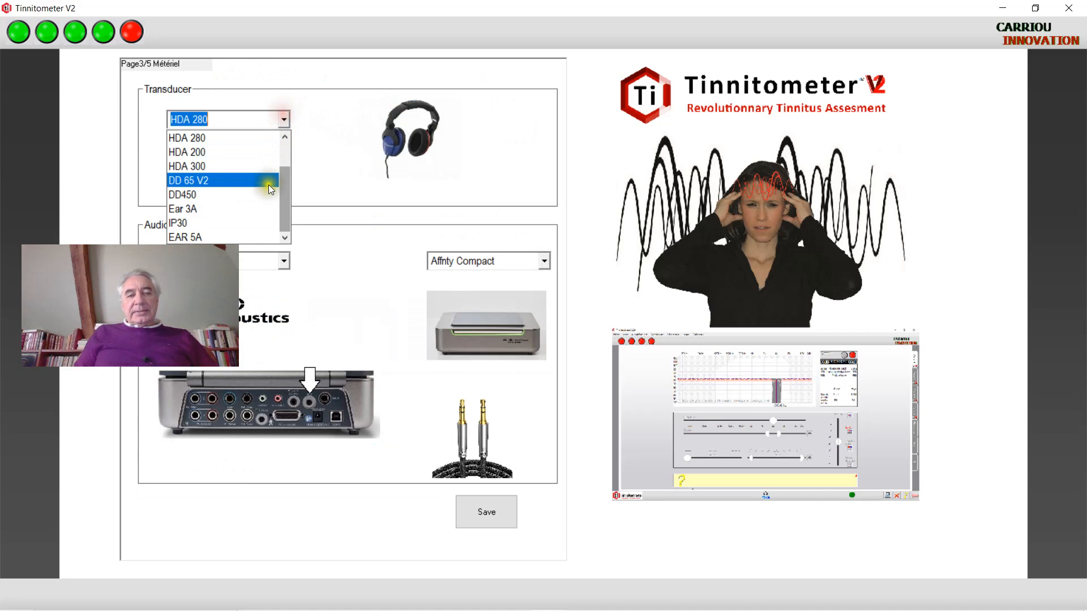
click(266, 192)
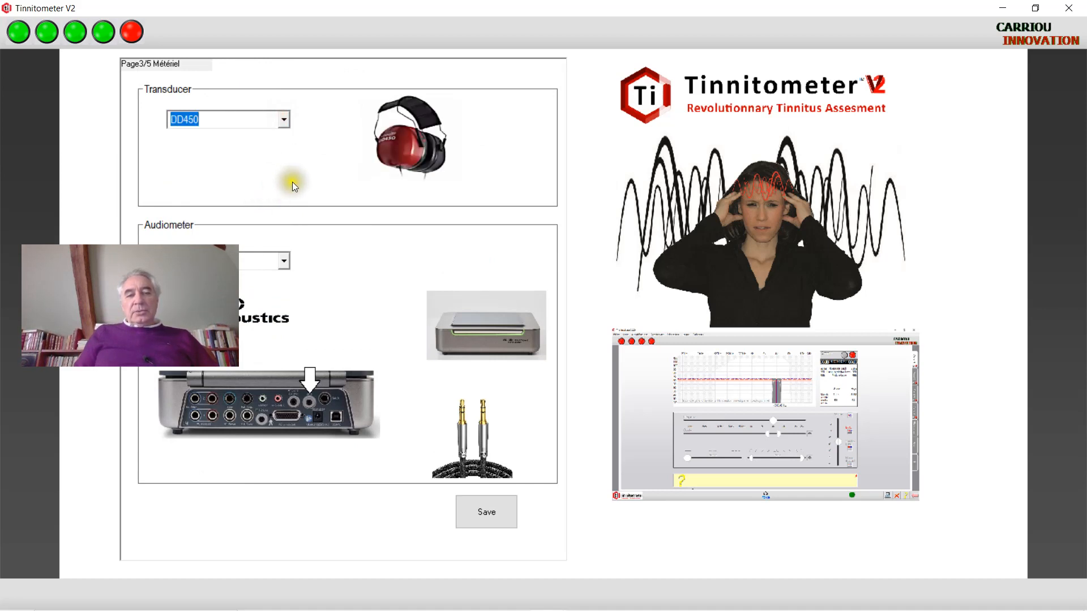
- Choose the audiometer brand and the Affnty Compact model, and save the hardware setup
click(283, 261)
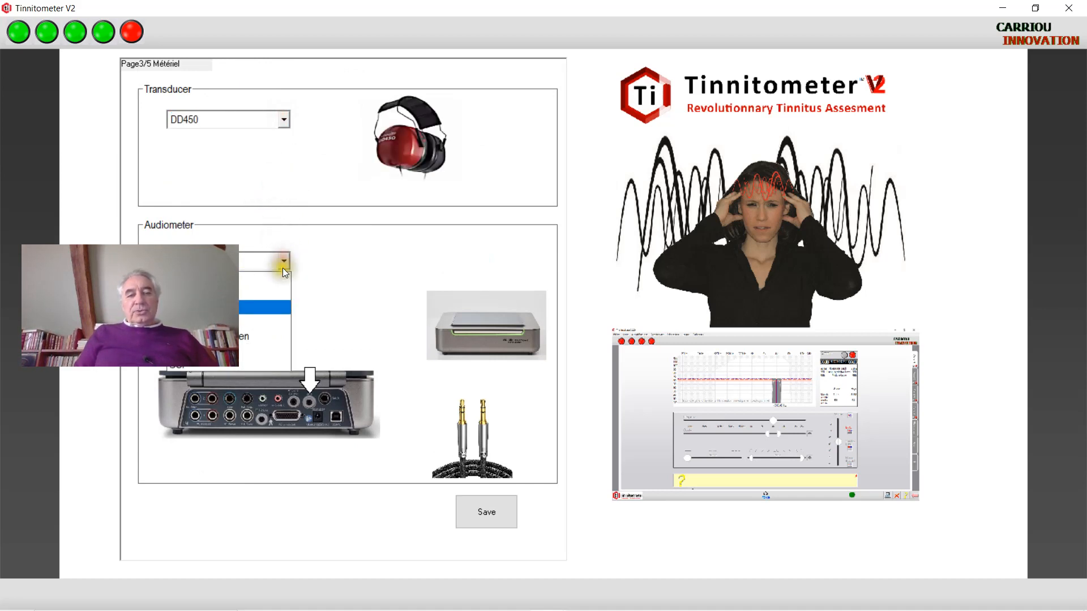
click(270, 310)
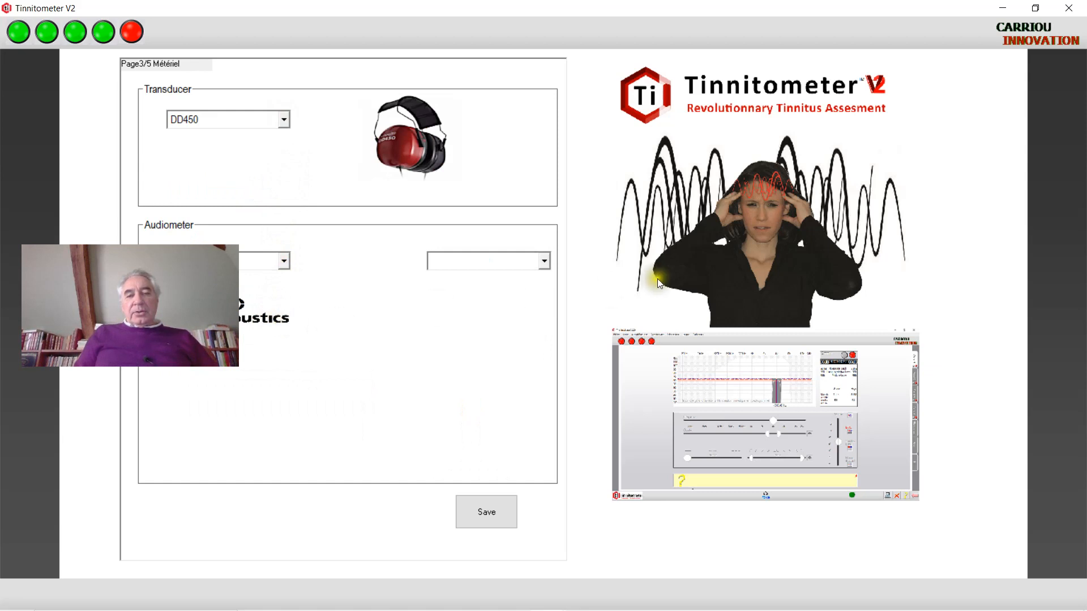
click(542, 264)
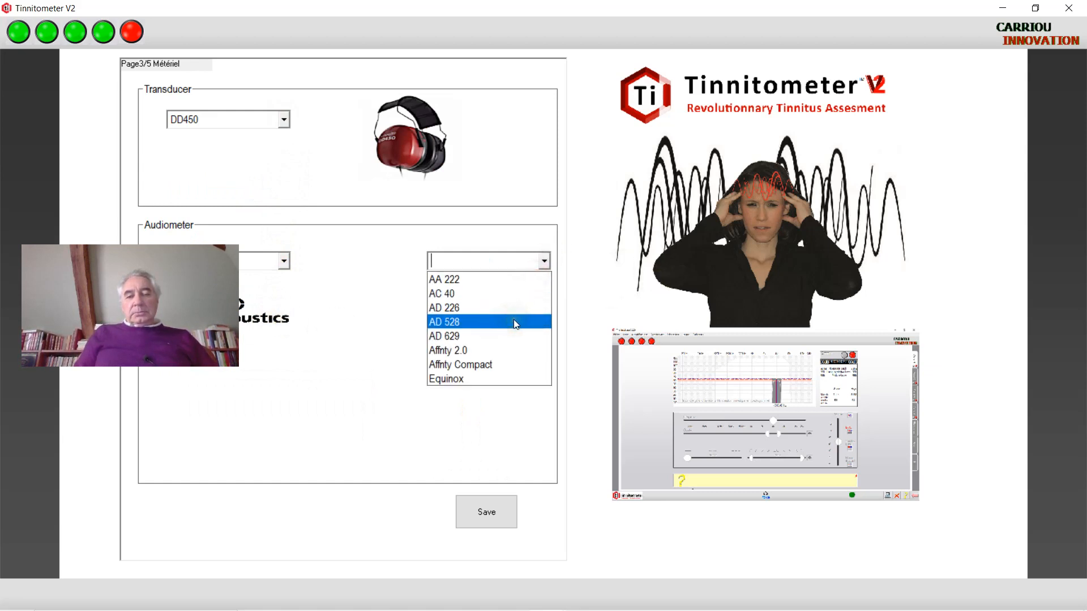
click(508, 354)
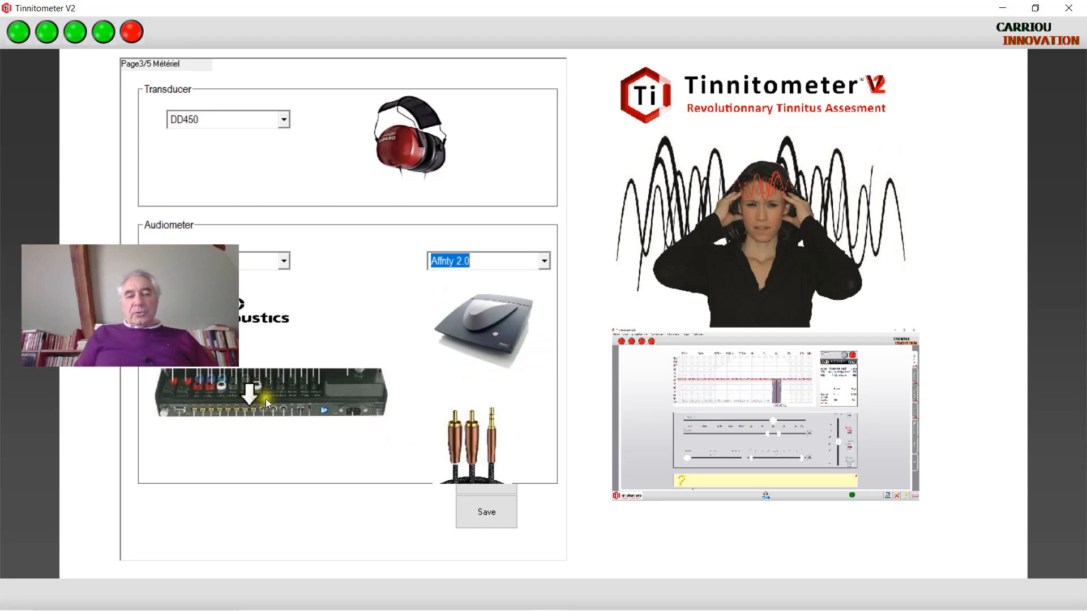
click(545, 260)
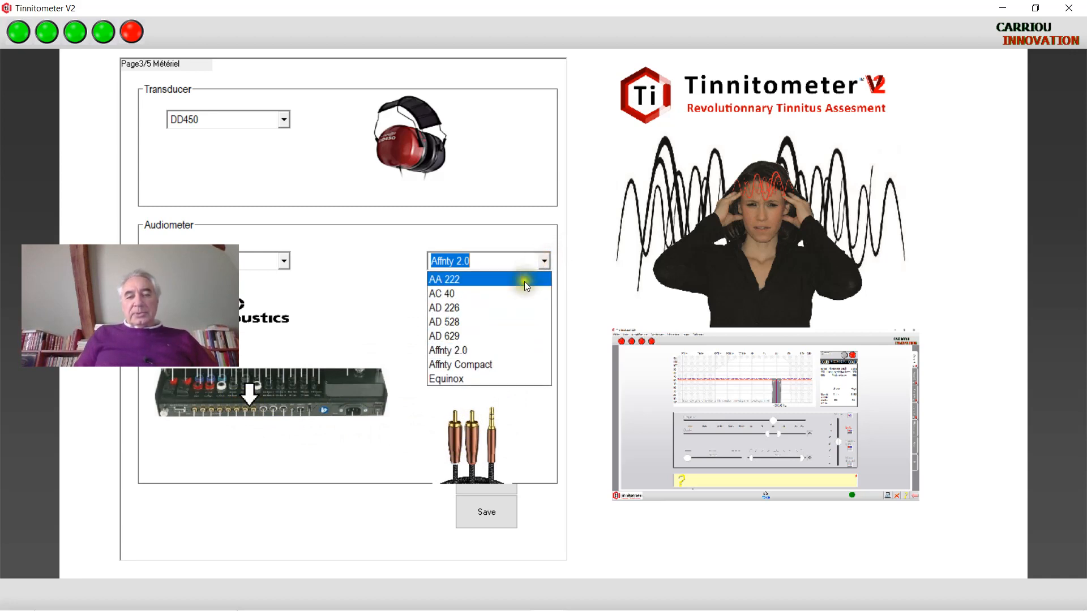
click(506, 364)
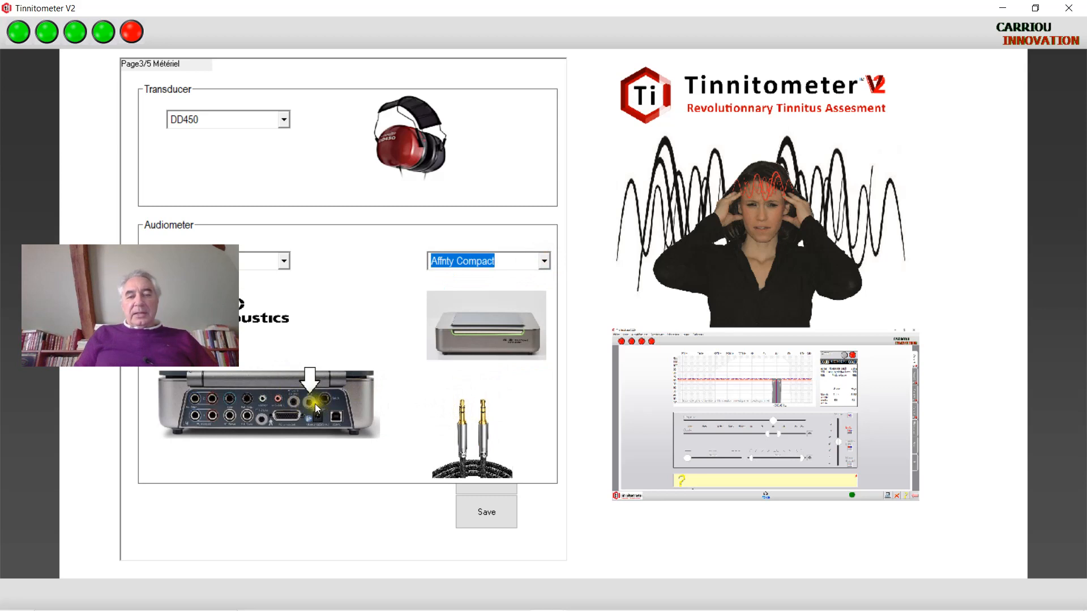
click(481, 395)
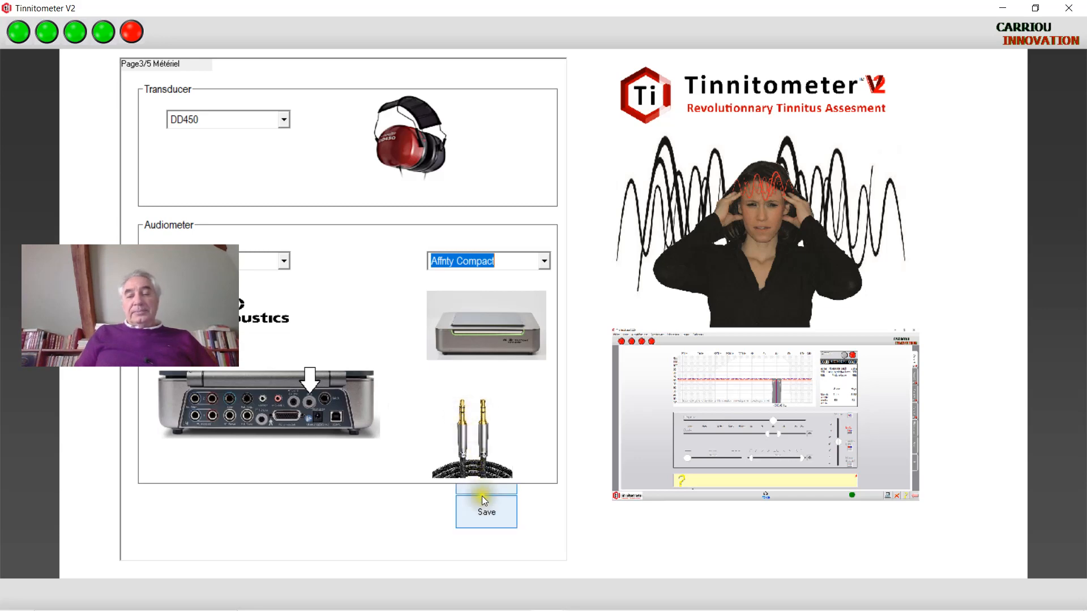
click(484, 513)
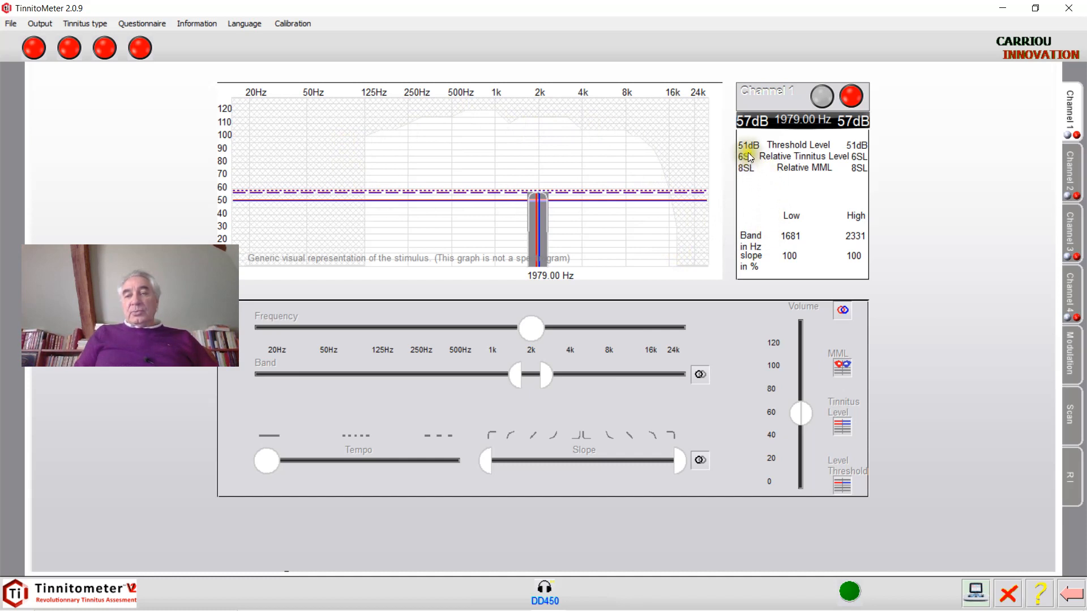
- Open the audiometer offset calibration, play and stop the calibration noise on Channel 1, and close the calibration window
click(292, 24)
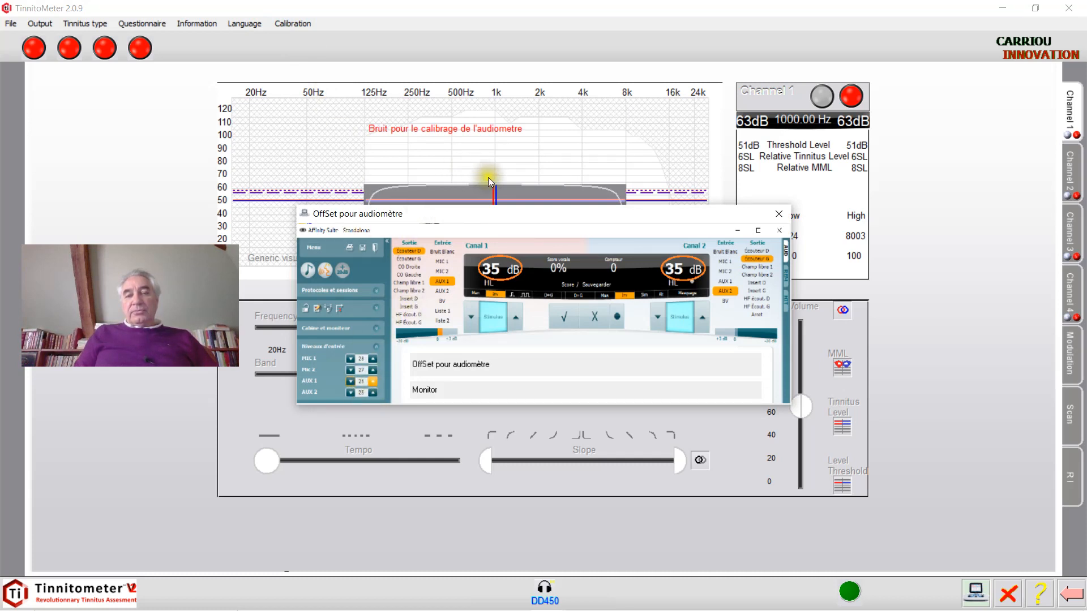
click(826, 99)
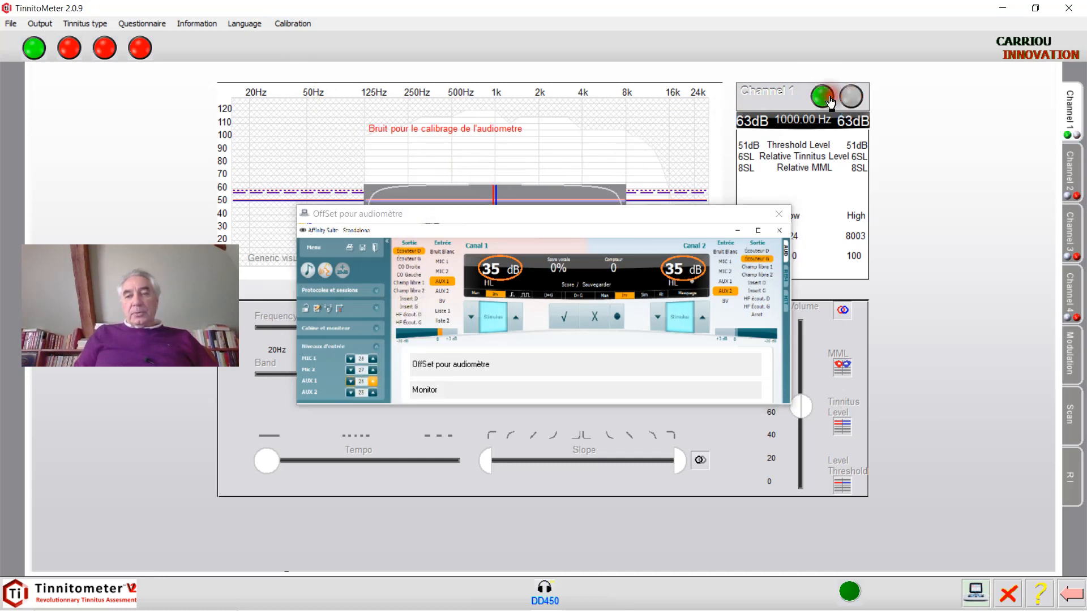
click(826, 99)
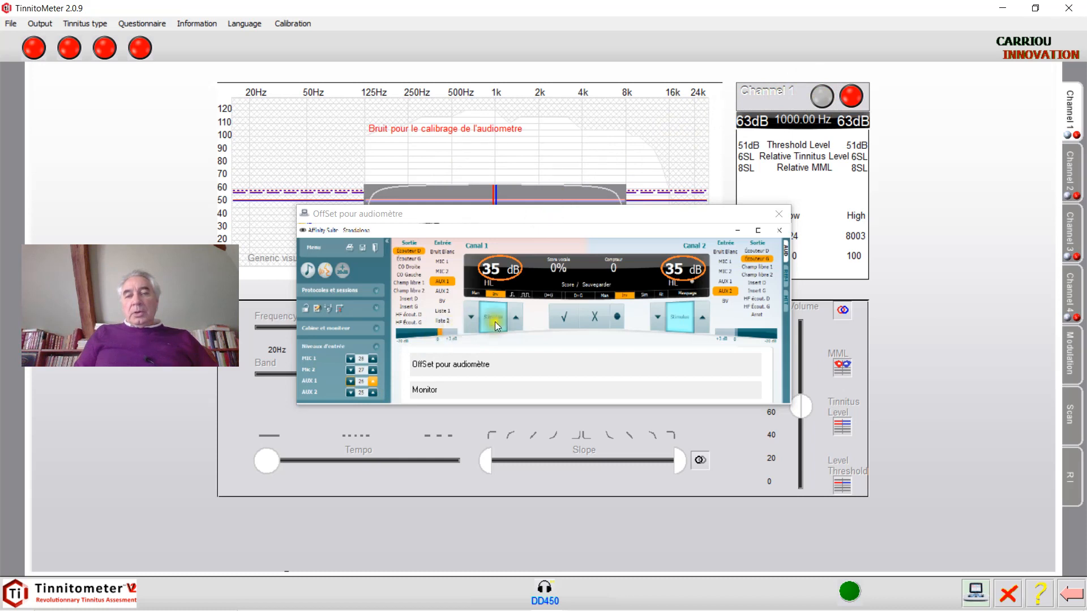
click(779, 215)
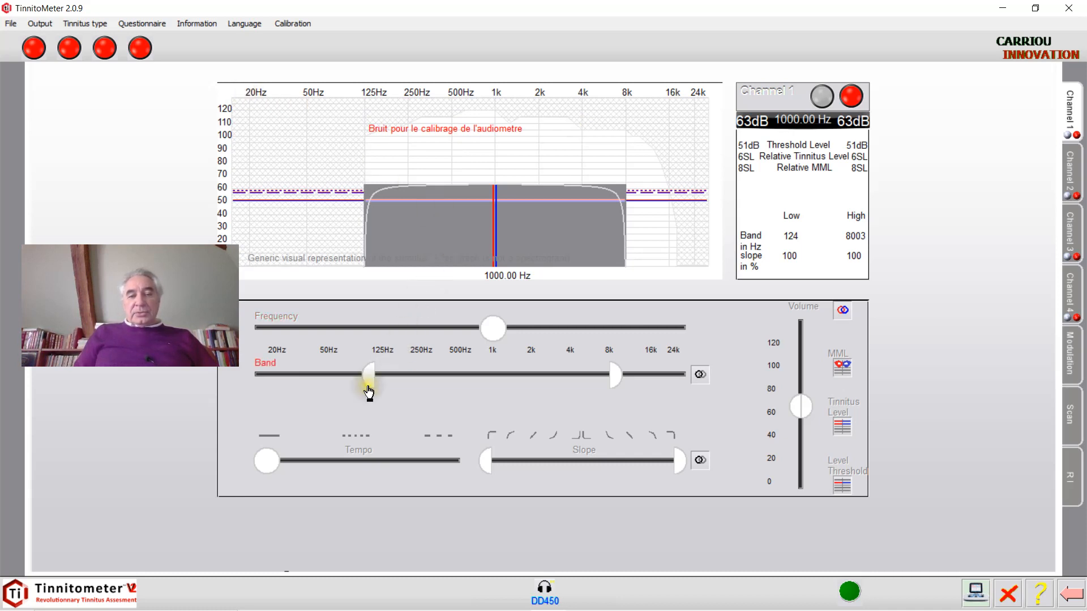
- Set the Channel 1 stimulus to 4717.64 Hz at 57 dB with a band from 4107 to 5418 Hz
drag(370, 382, 677, 371)
drag(498, 328, 656, 331)
drag(800, 407, 804, 429)
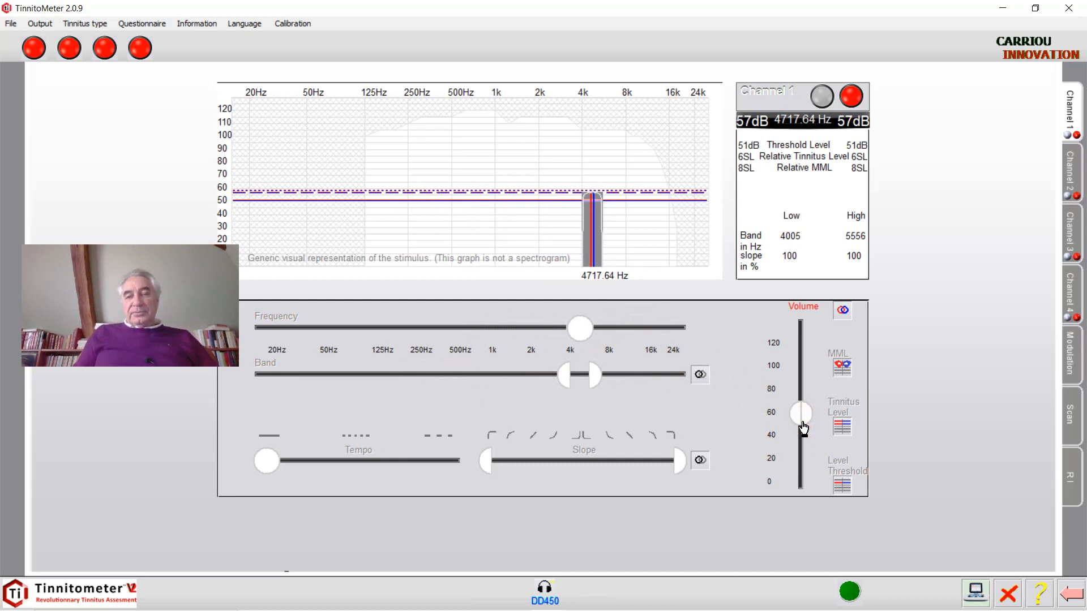
mouse_move(591, 376)
mouse_down()
mouse_move(603, 382)
mouse_move(594, 383)
mouse_up()
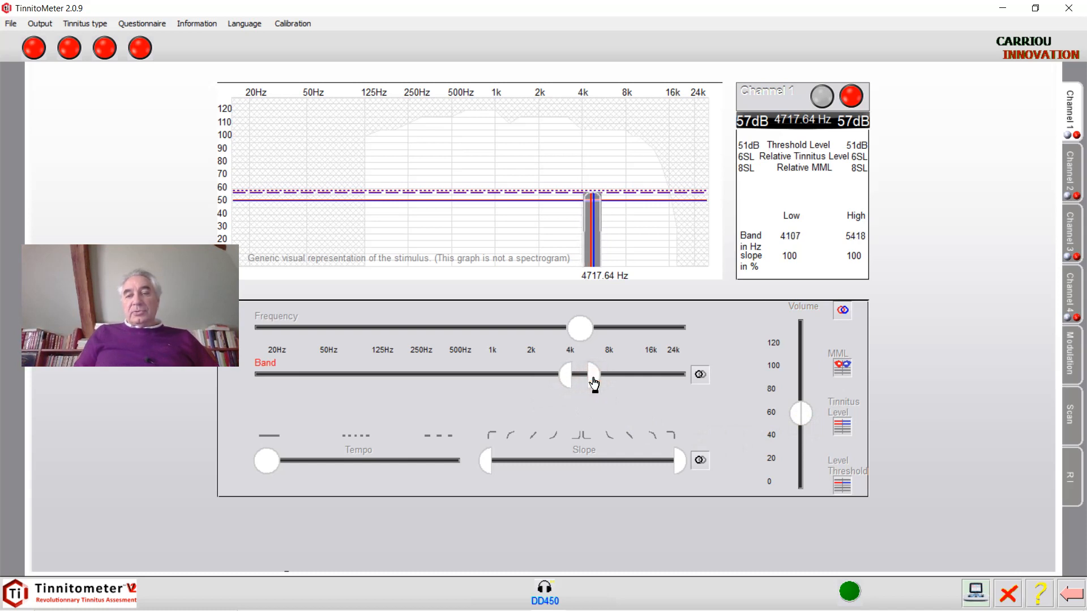
- Open the hearing aid manufacturer guidance and include Phonak alongside Starkey in it
click(11, 24)
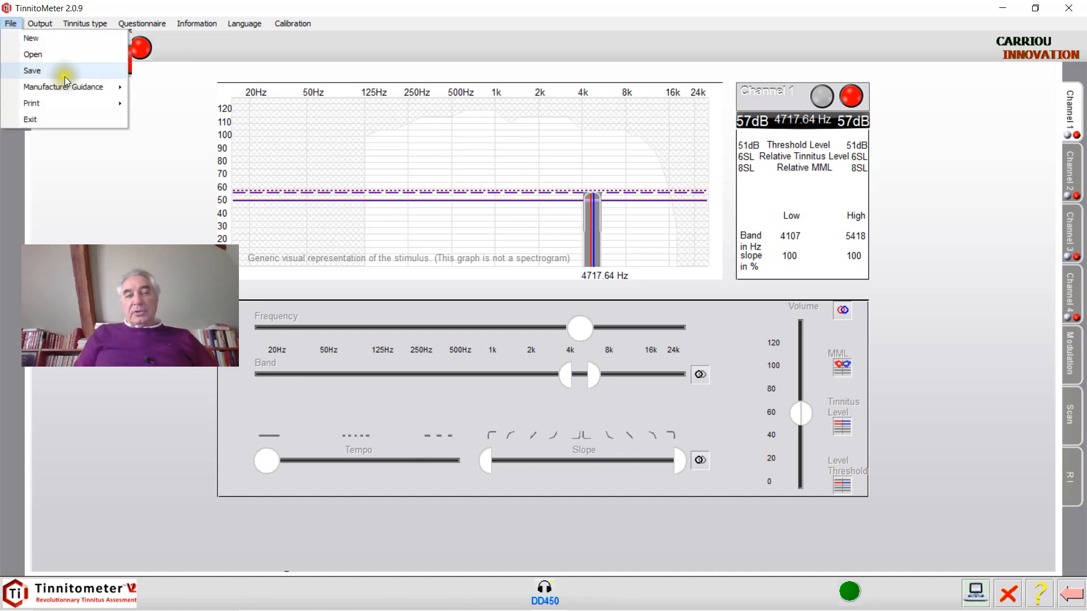
mouse_move(99, 89)
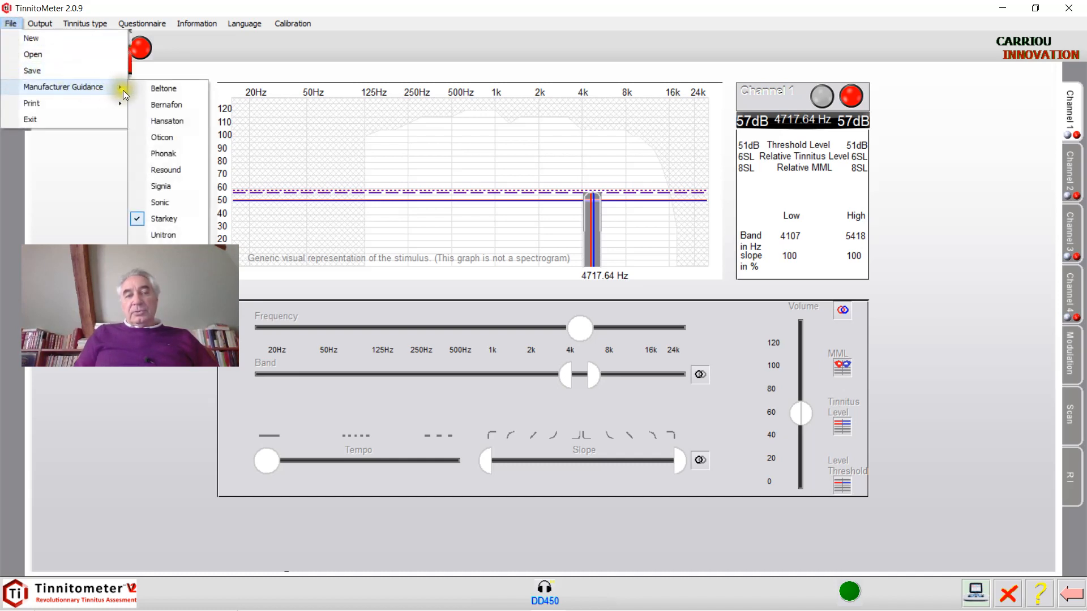
click(176, 154)
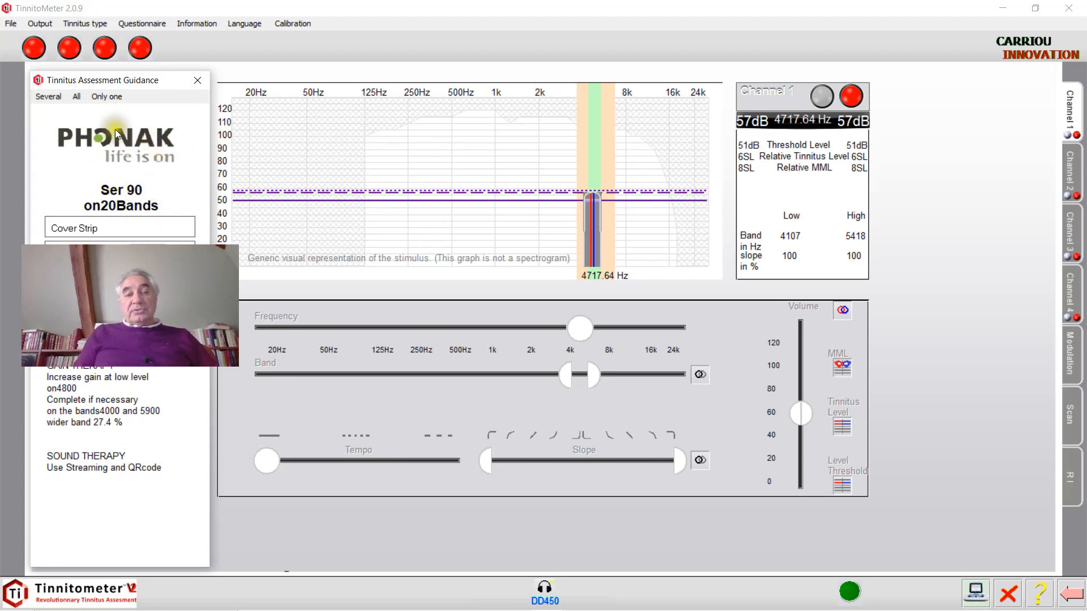
click(50, 97)
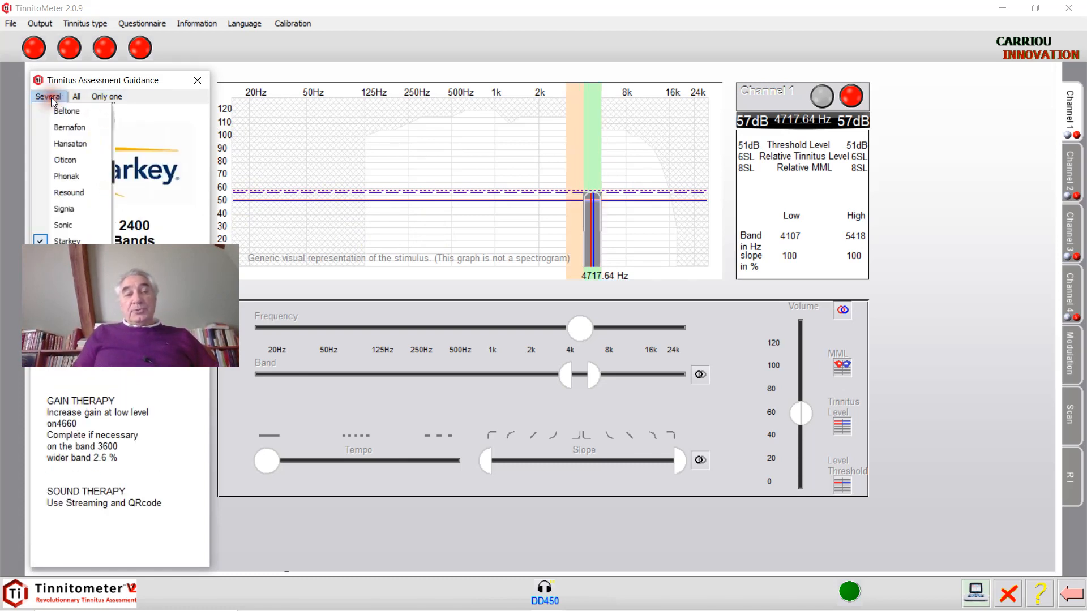
click(73, 178)
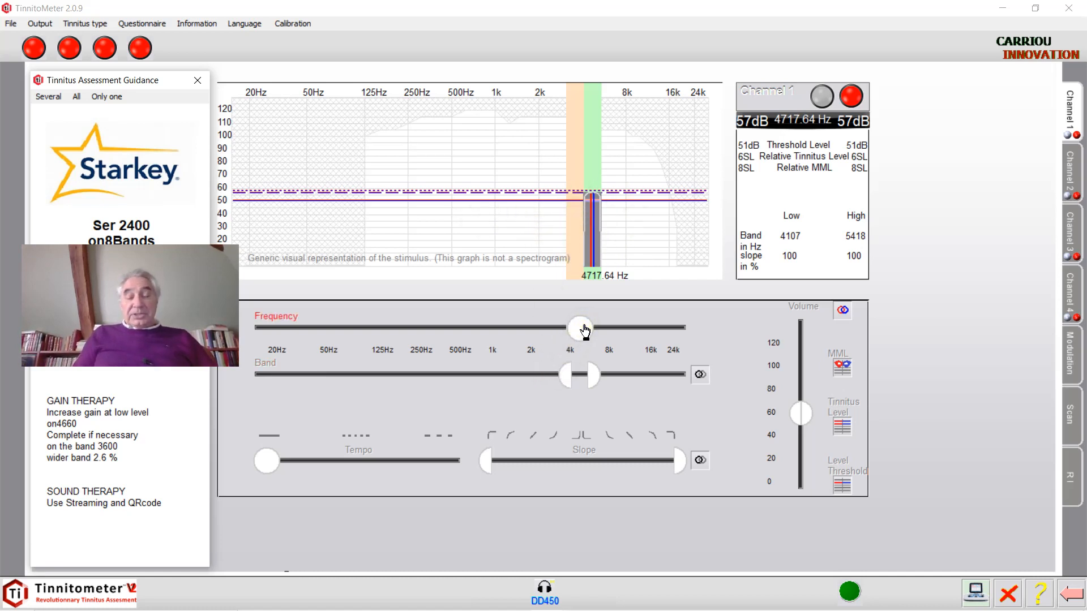
- Lower the Channel 1 frequency to 2851.76 Hz and widen its band to 2189–3714 Hz
drag(585, 330, 533, 333)
click(464, 363)
drag(537, 378, 526, 380)
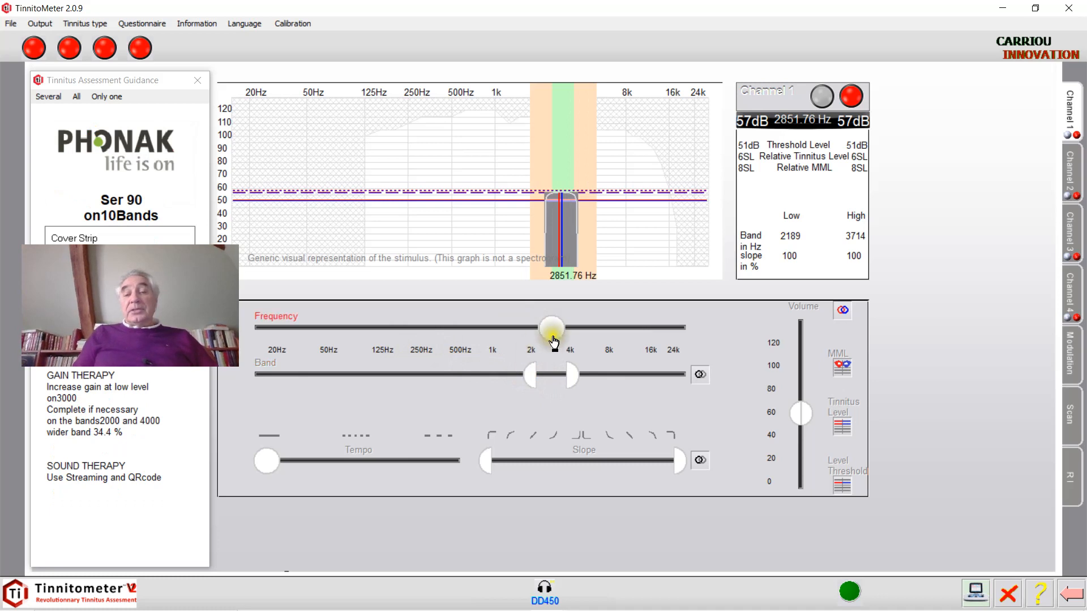
- Shift the Channel 1 frequency to 2162.10 Hz and back to 2851.76 Hz, and narrow the band to 2677–3036 Hz
drag(557, 334, 506, 324)
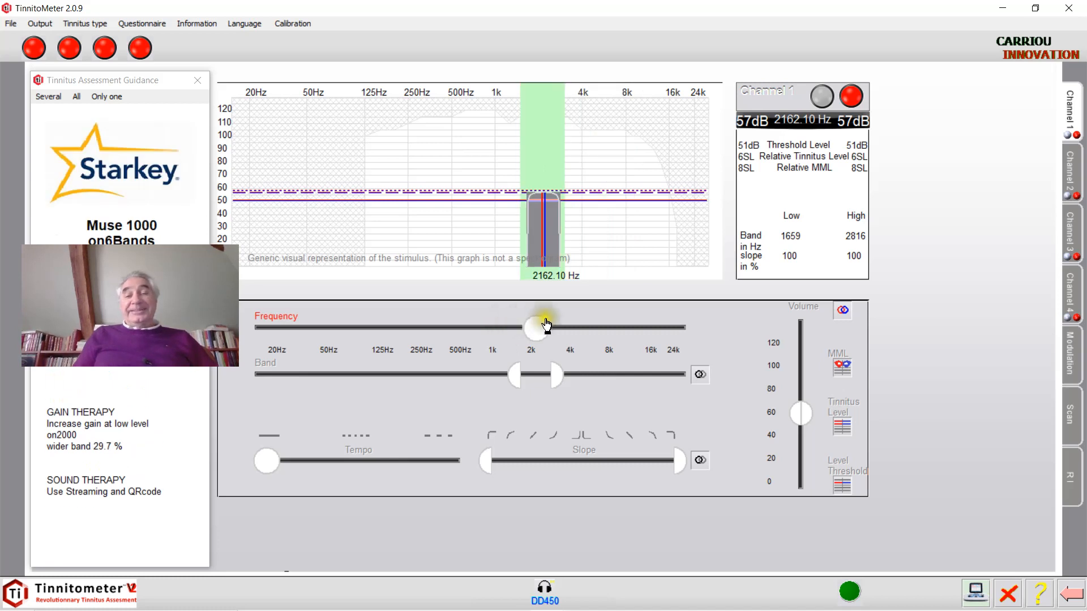
drag(538, 327, 568, 334)
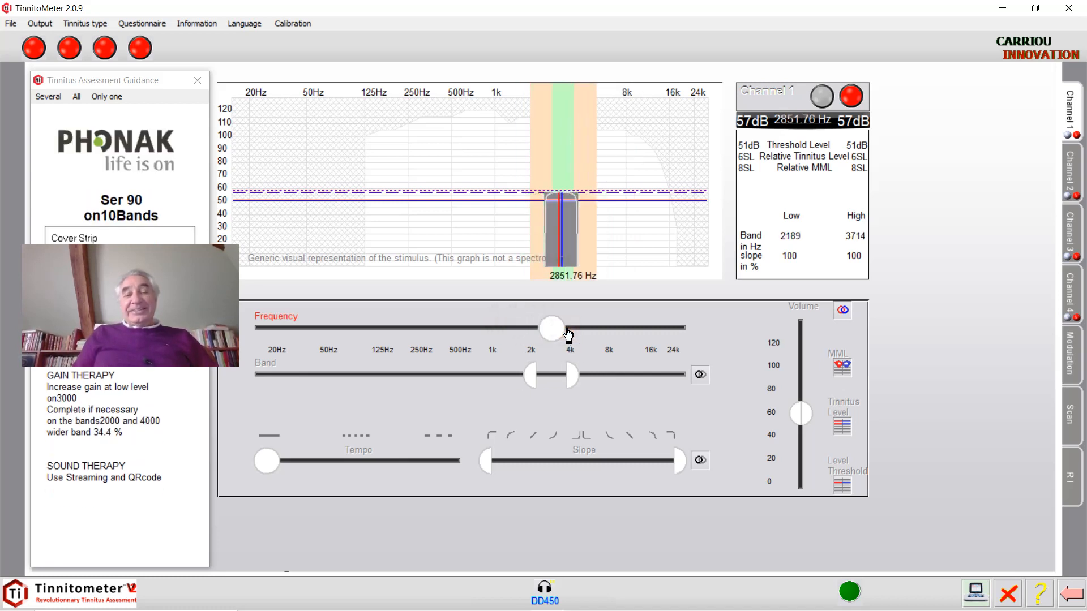
drag(534, 372, 555, 378)
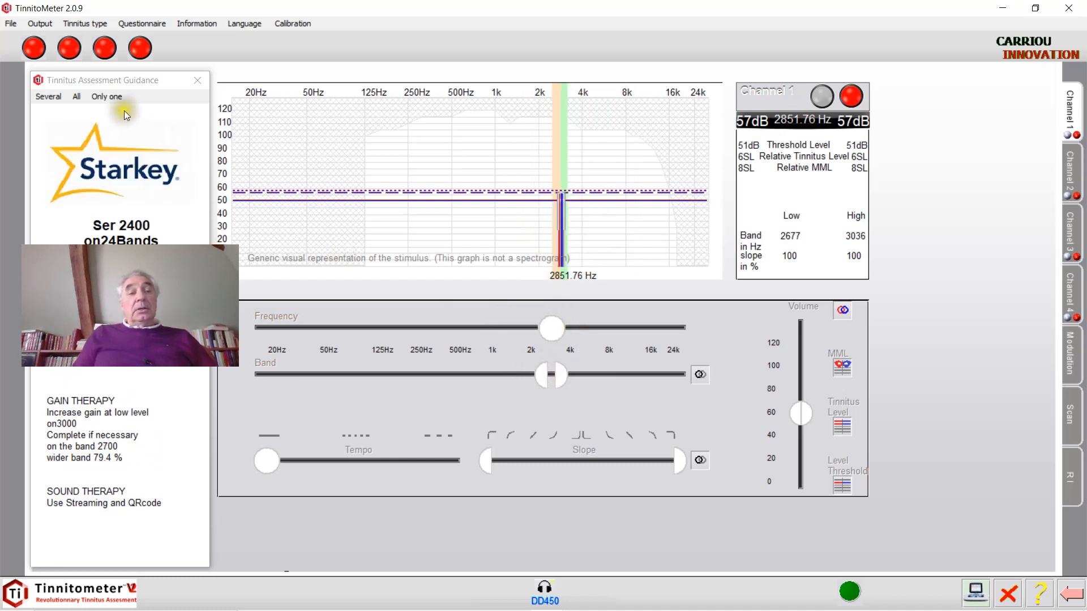
- Add Signia to the manufacturers in the tinnitus guidance and set the Channel 1 frequency to 3667.91 Hz
click(56, 97)
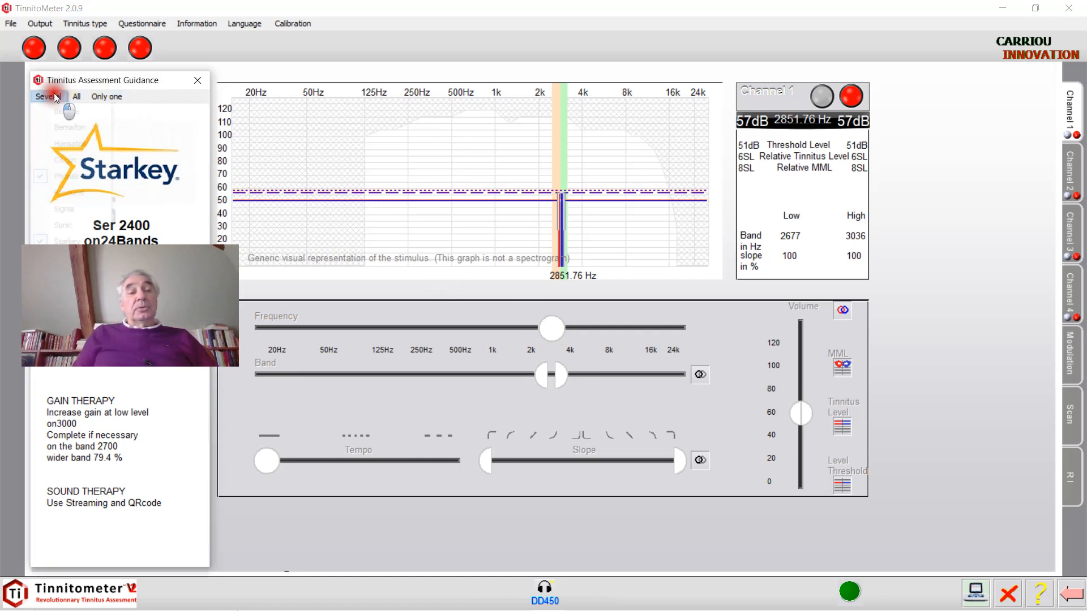
click(64, 209)
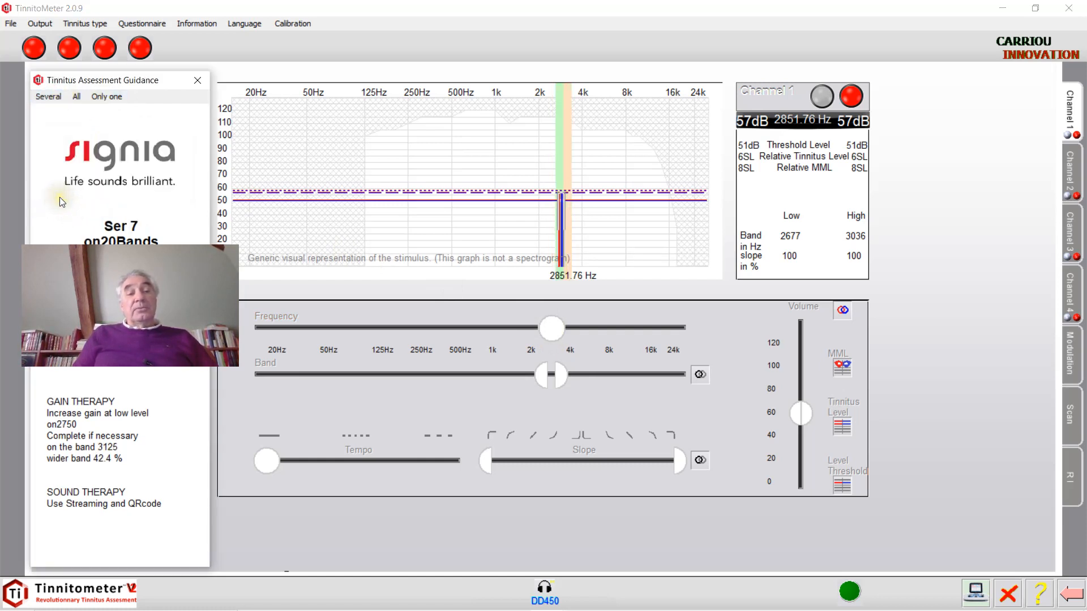
drag(549, 330, 570, 335)
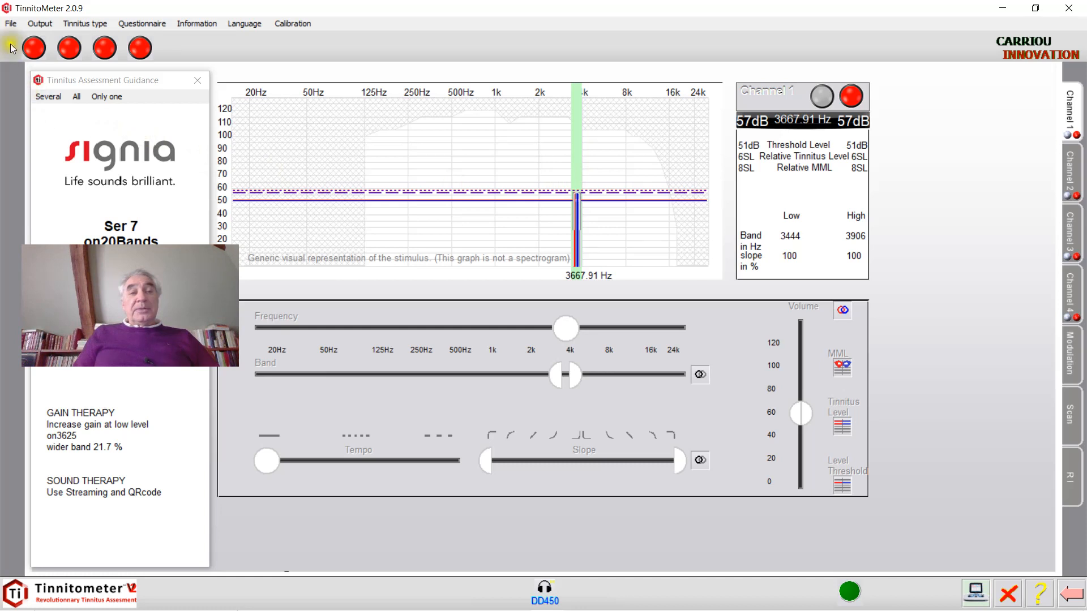
- Open the print preview of the Channel 1 report and close the tinnitus assessment guidance window covering it
click(9, 24)
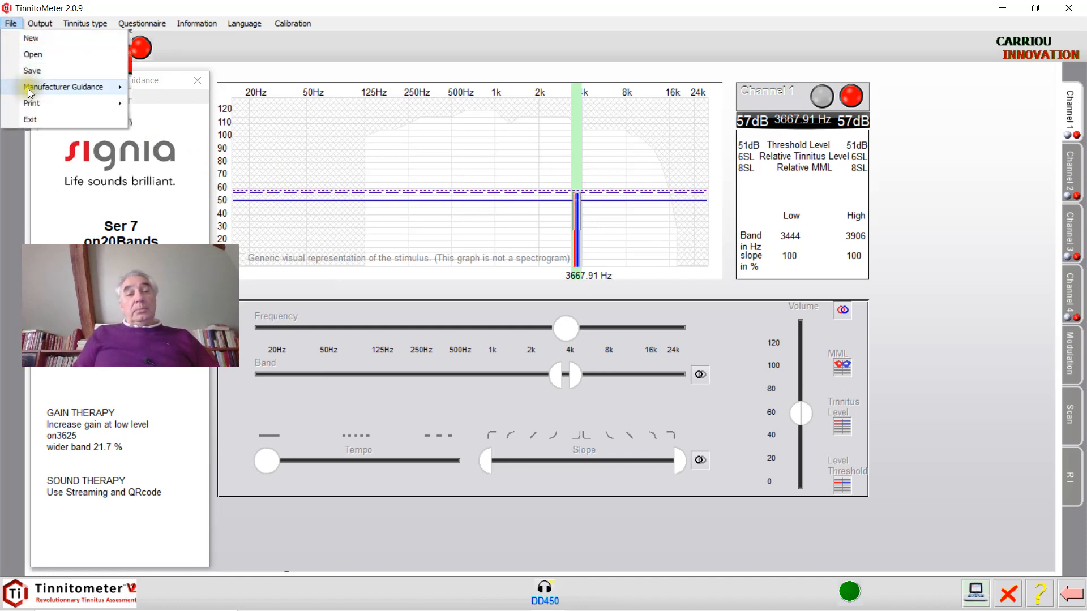
mouse_move(28, 89)
mouse_move(115, 103)
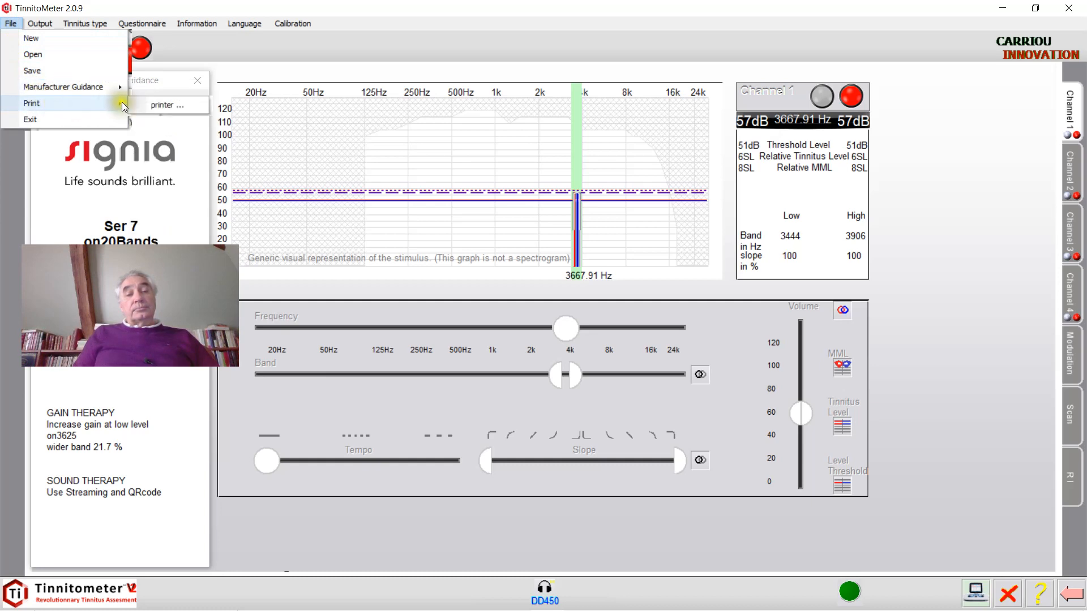
click(154, 103)
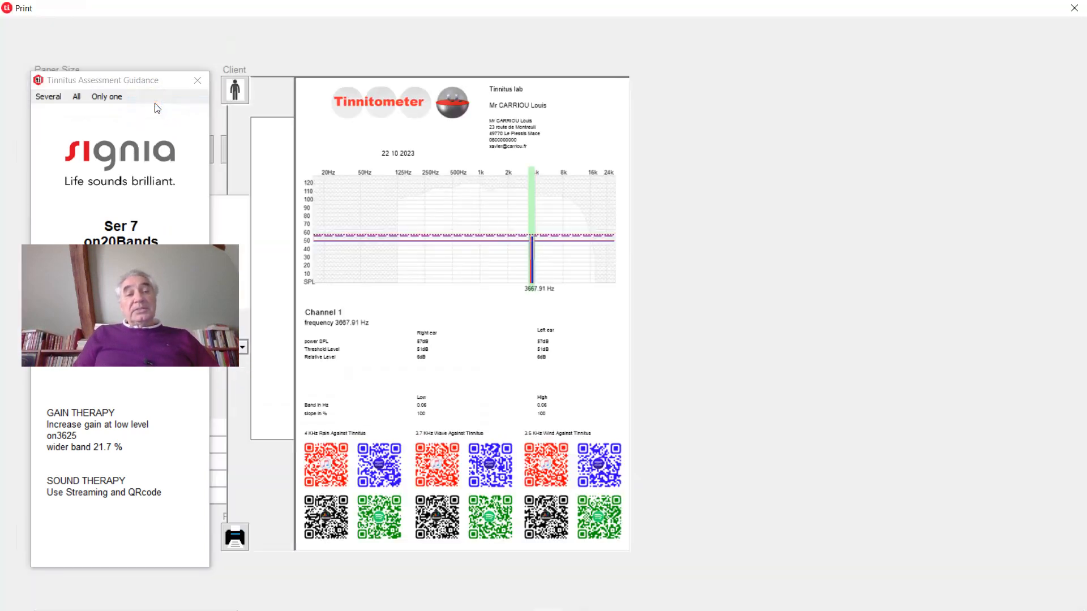
click(197, 81)
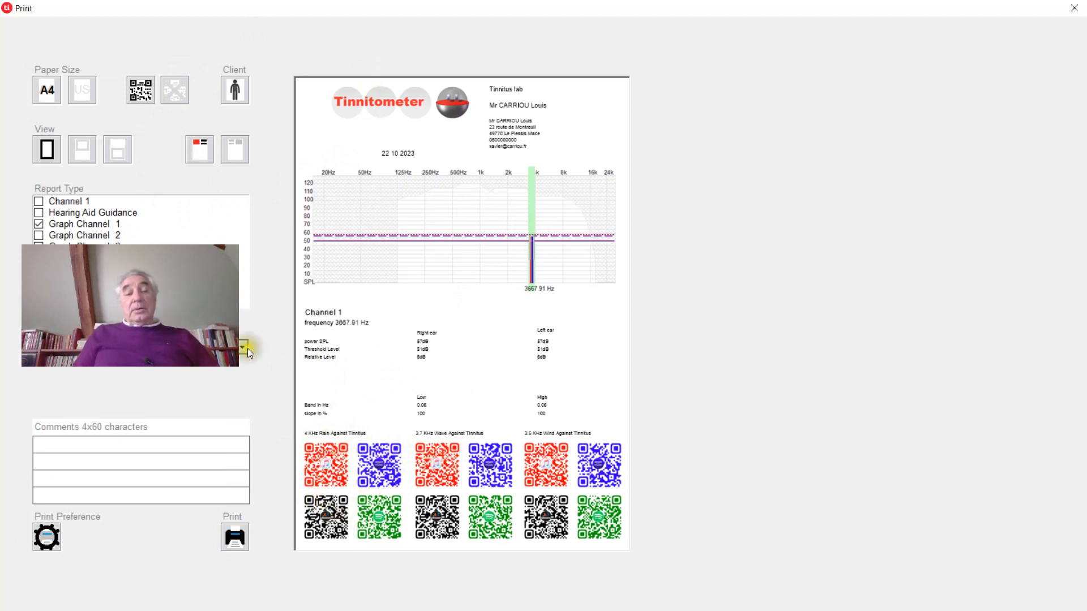
- Remove the QR codes from the report, check its lower-half, full-page and upper-half views, and close the print preview
click(118, 148)
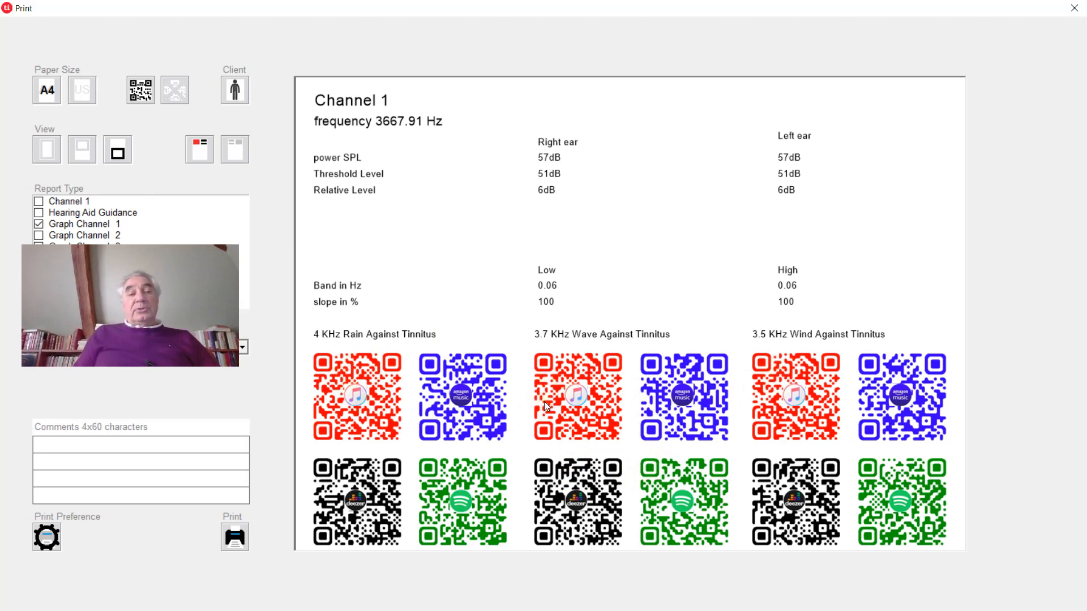
click(175, 92)
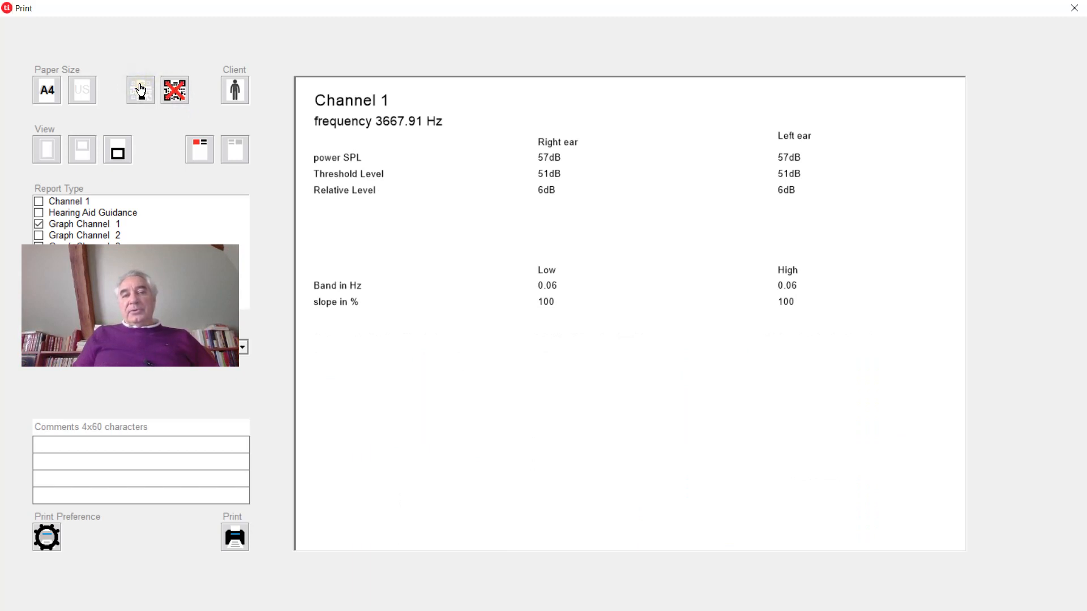
click(47, 150)
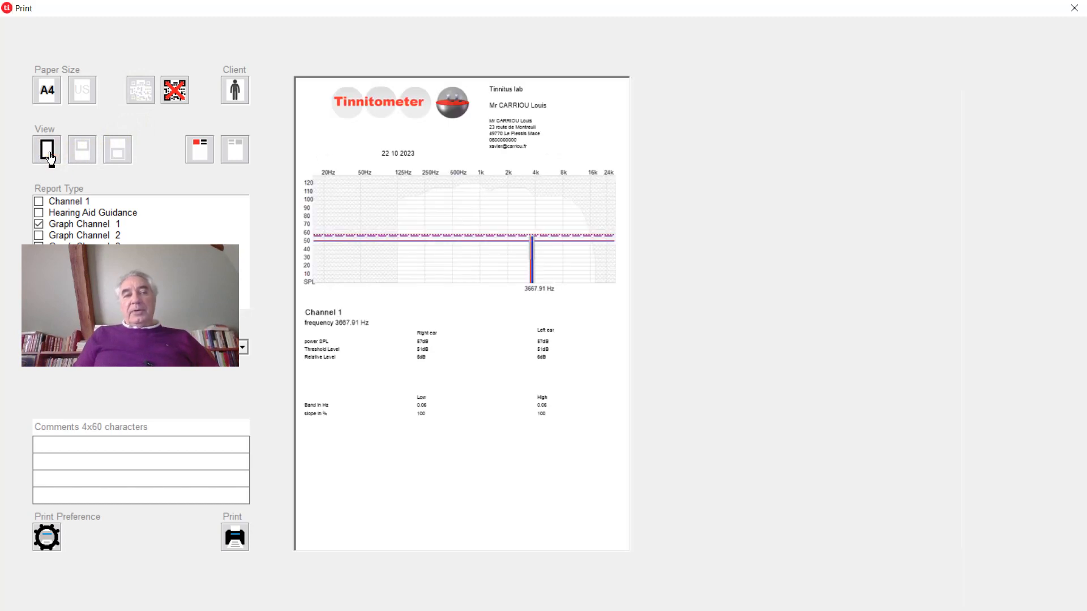
click(83, 151)
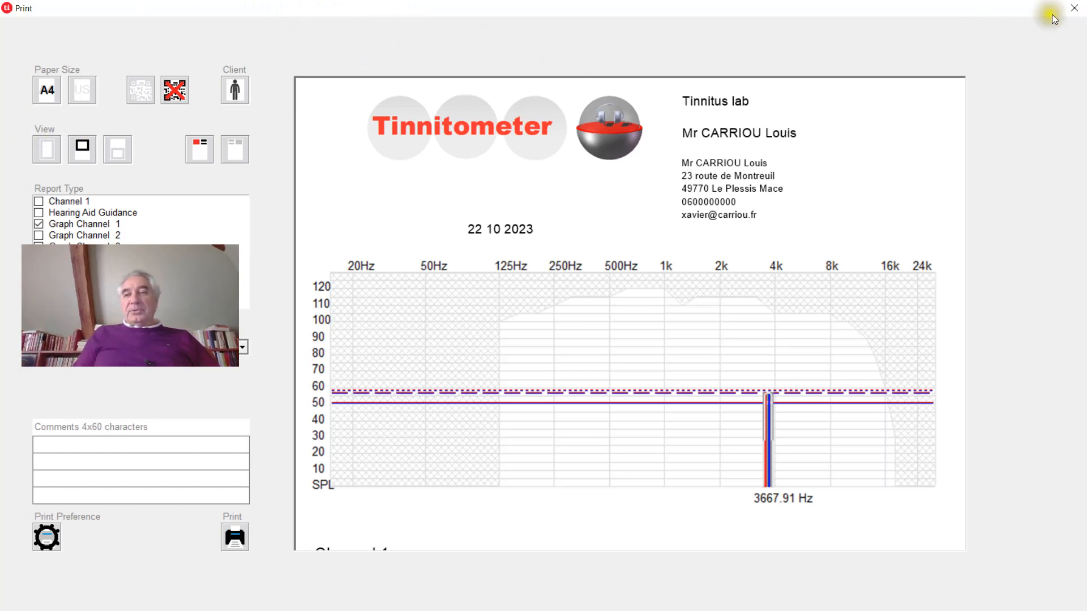
click(1071, 10)
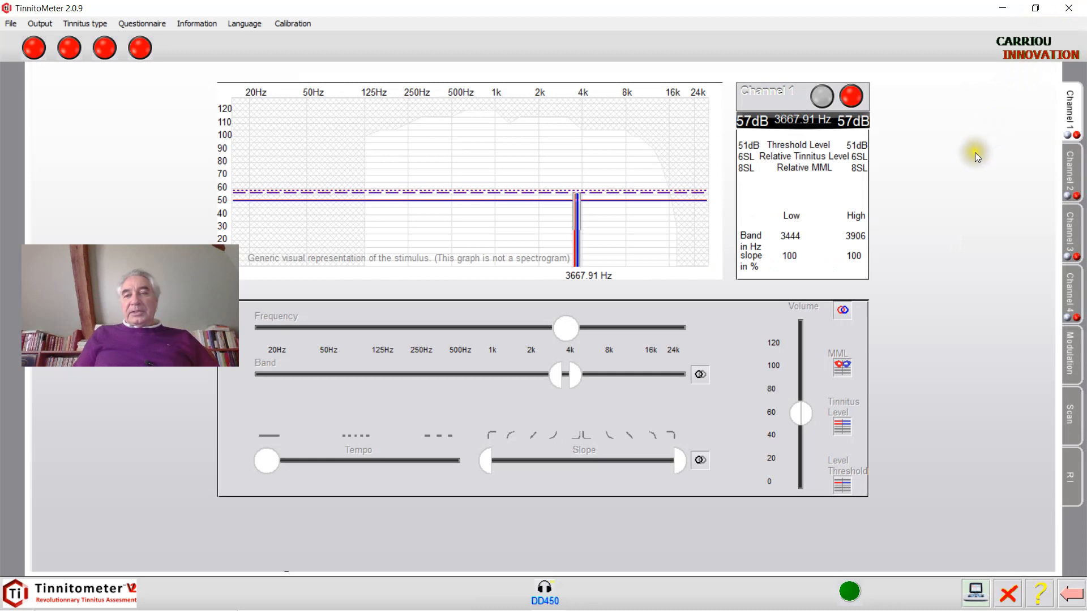